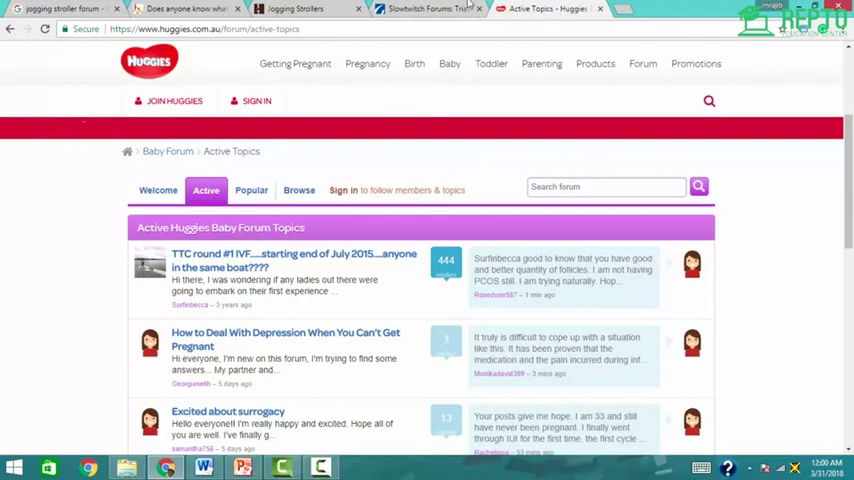
Switch from the Huggies forum to the Slowtwitch Triathlon Forum tab
key("ctrl+shift+Tab")
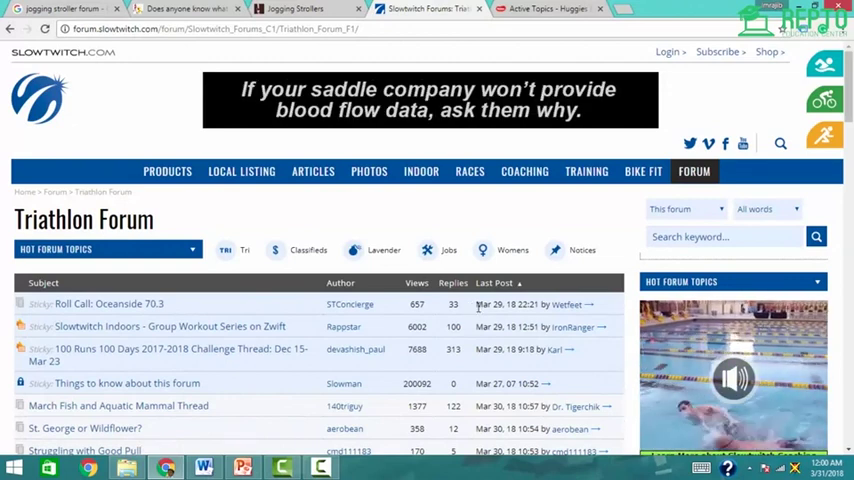
Highlight the Roll Call thread's last-post date, 33 replies and 657 views, then return to Huggies Active Topics
left_click_drag(479, 306, 503, 308)
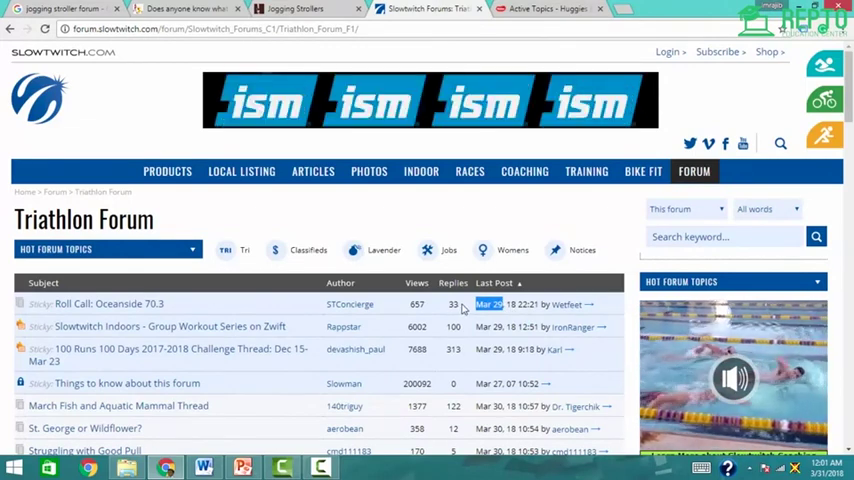
double_click(453, 305)
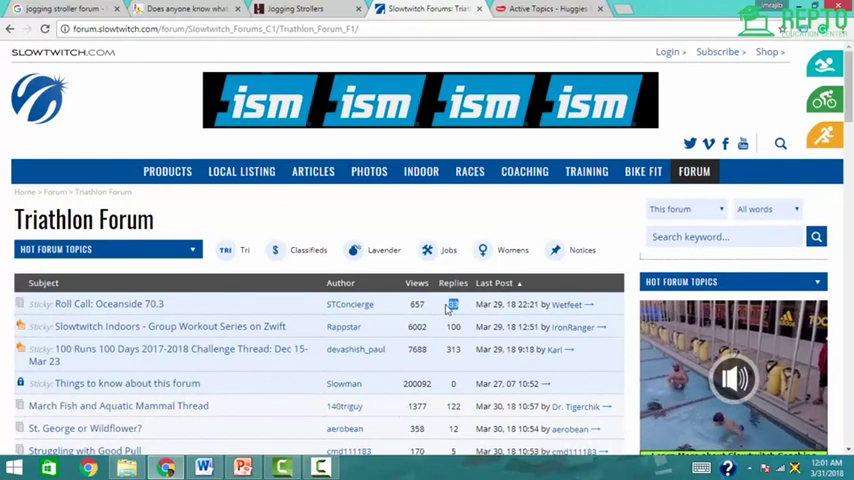
double_click(424, 307)
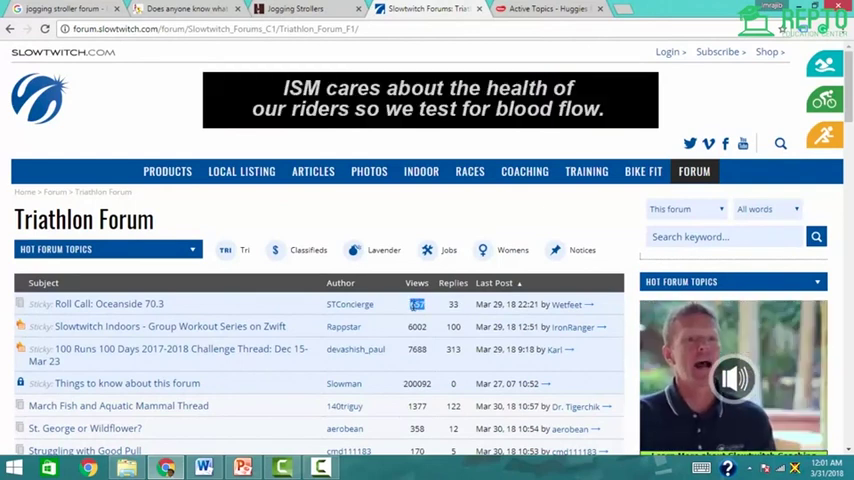
left_click(412, 307)
left_click_drag(411, 307, 435, 313)
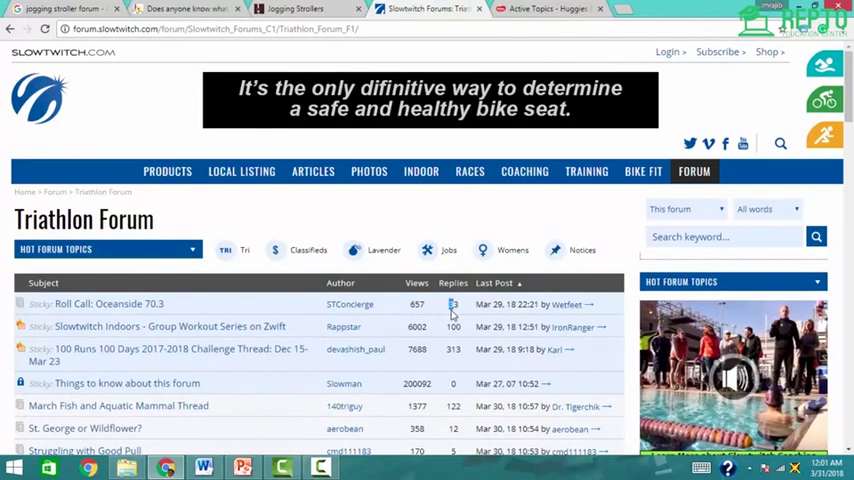
double_click(454, 305)
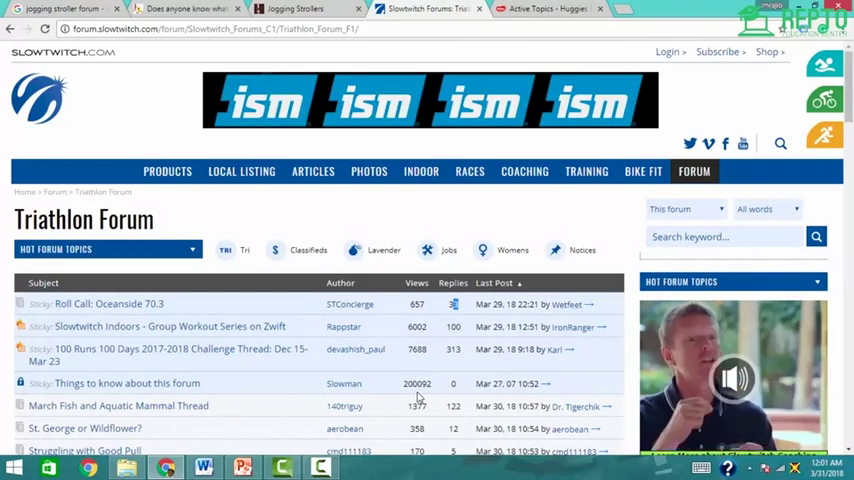
scroll(406, 282, "down", 4)
scroll(406, 282, "up", 4)
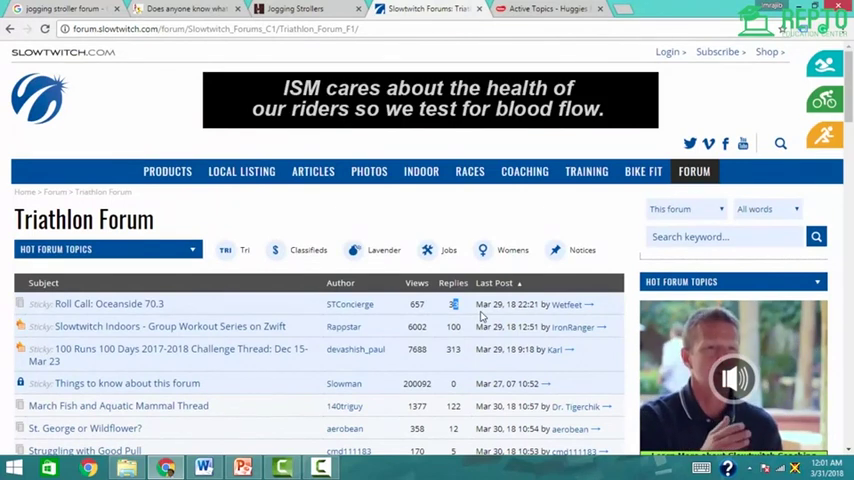
double_click(417, 304)
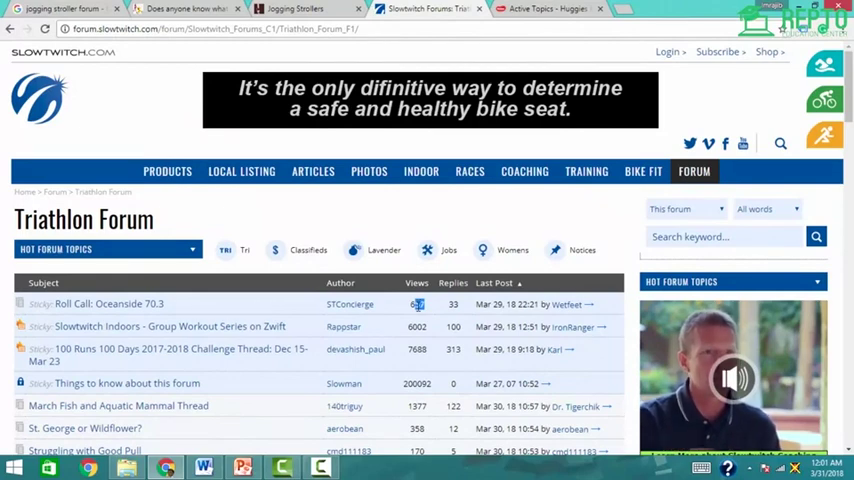
left_click(540, 9)
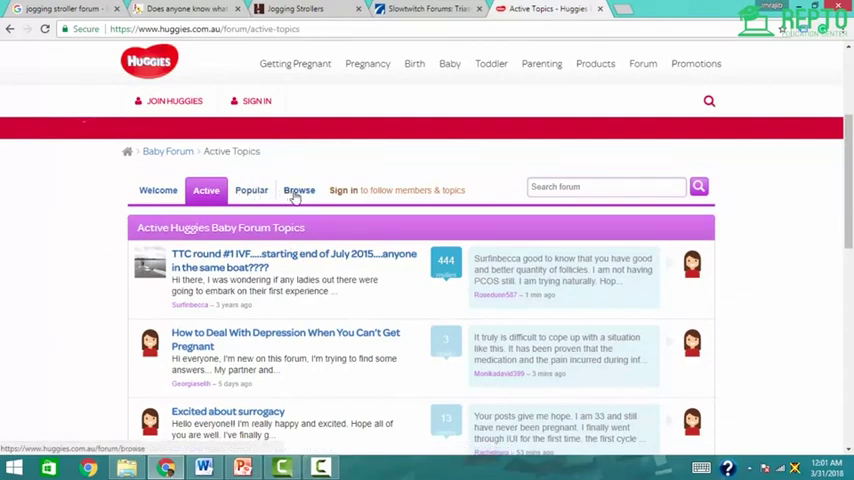
Browse all Huggies forum categories and open Caring for your Baby in the Baby section
left_click(295, 197)
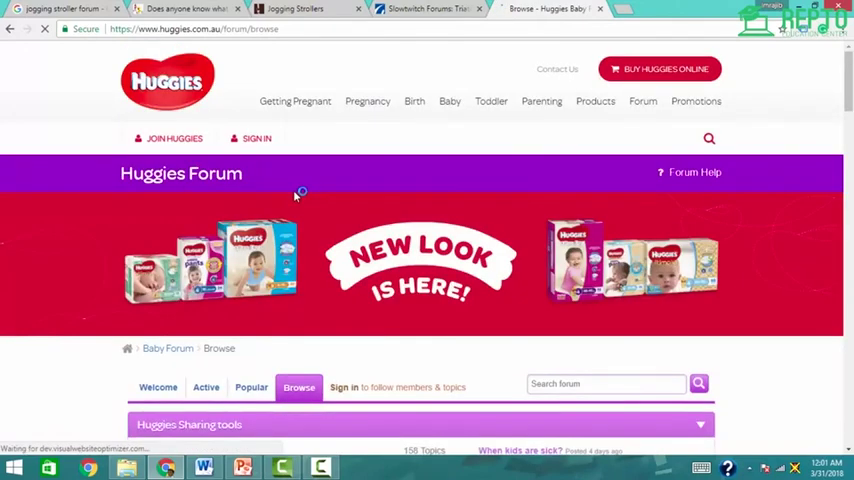
scroll(295, 197, "down", 5)
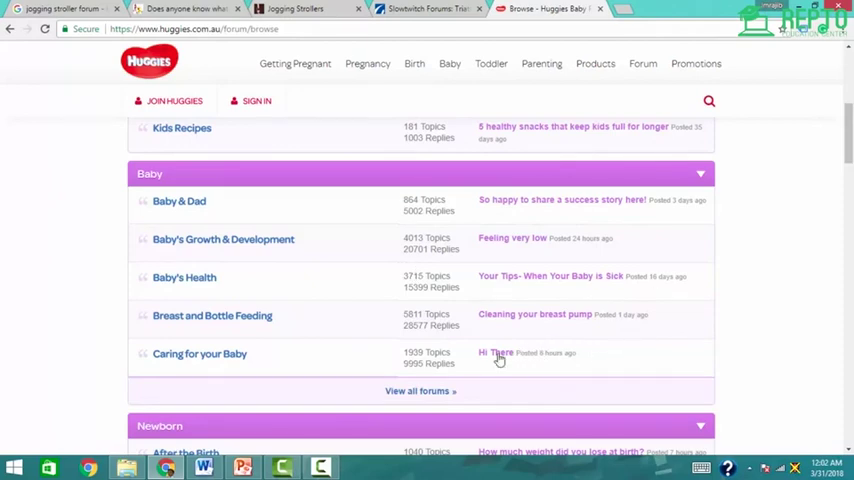
left_click(200, 358)
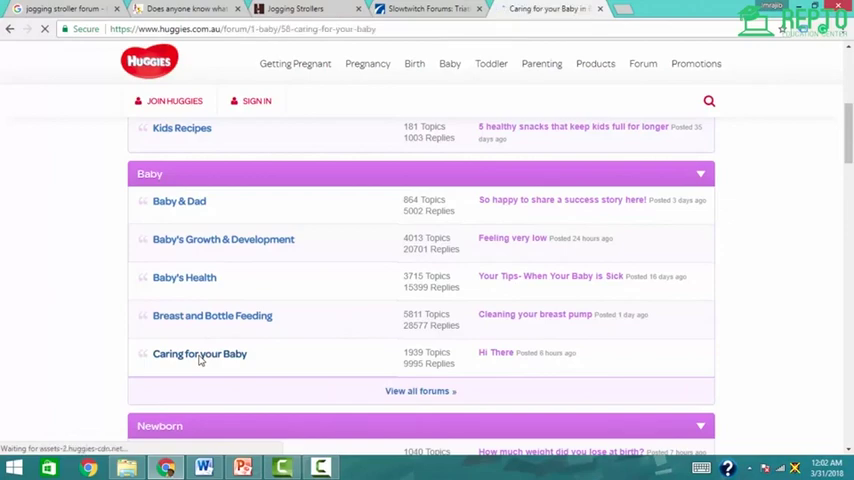
scroll(200, 360, "down", 2)
scroll(533, 198, "down", 1)
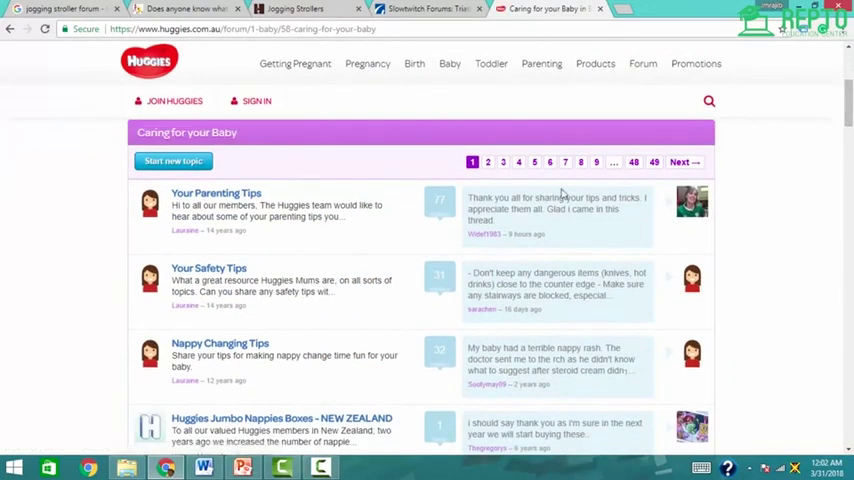